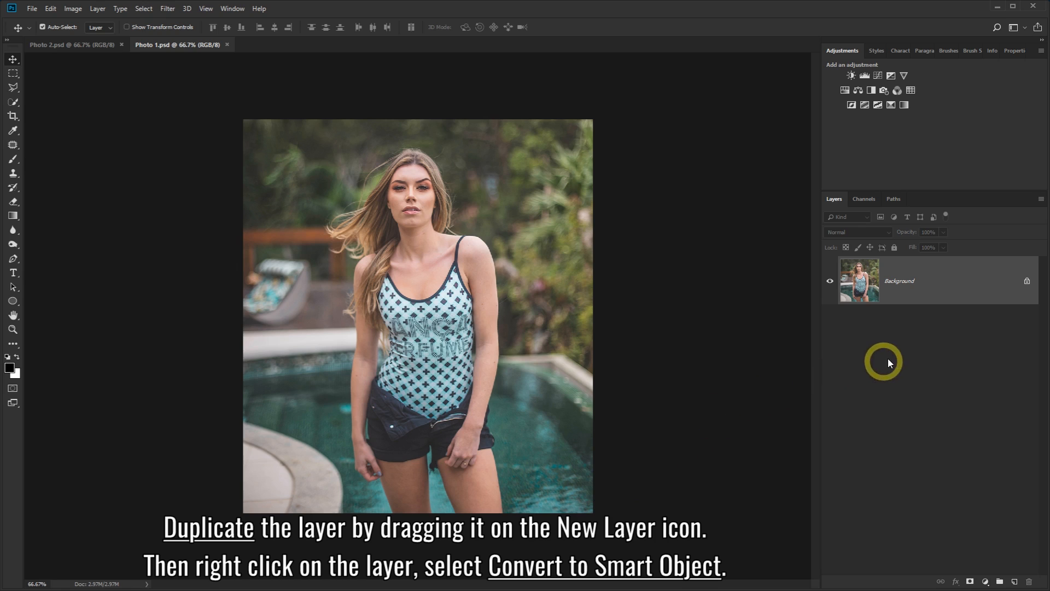
# - Duplicate the Background layer and convert the copy to a Smart Object
pyautogui.moveTo(946, 281); pyautogui.dragTo(1017, 583)
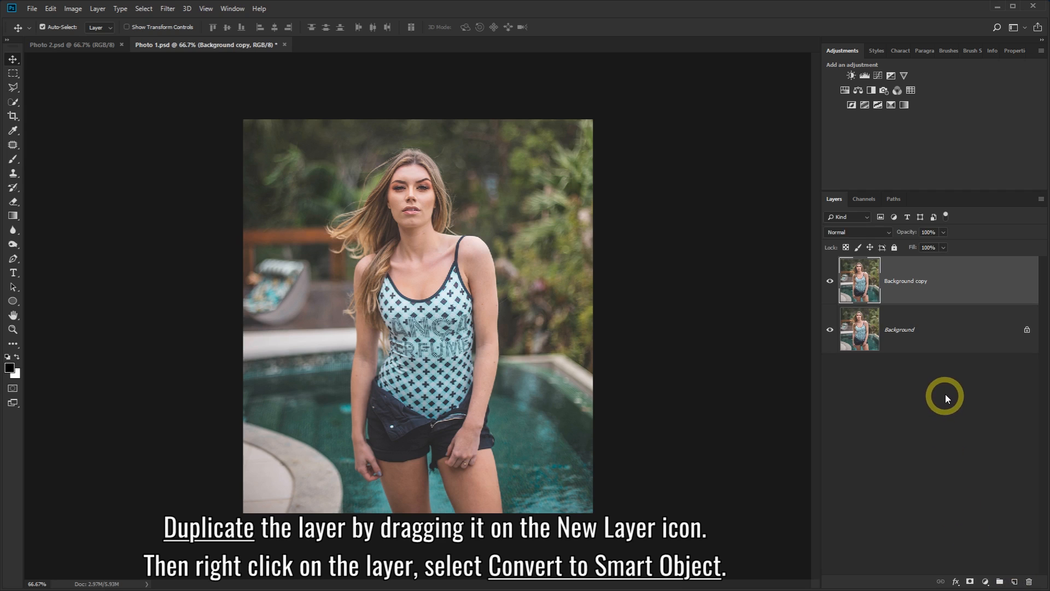
pyautogui.rightClick(942, 270)
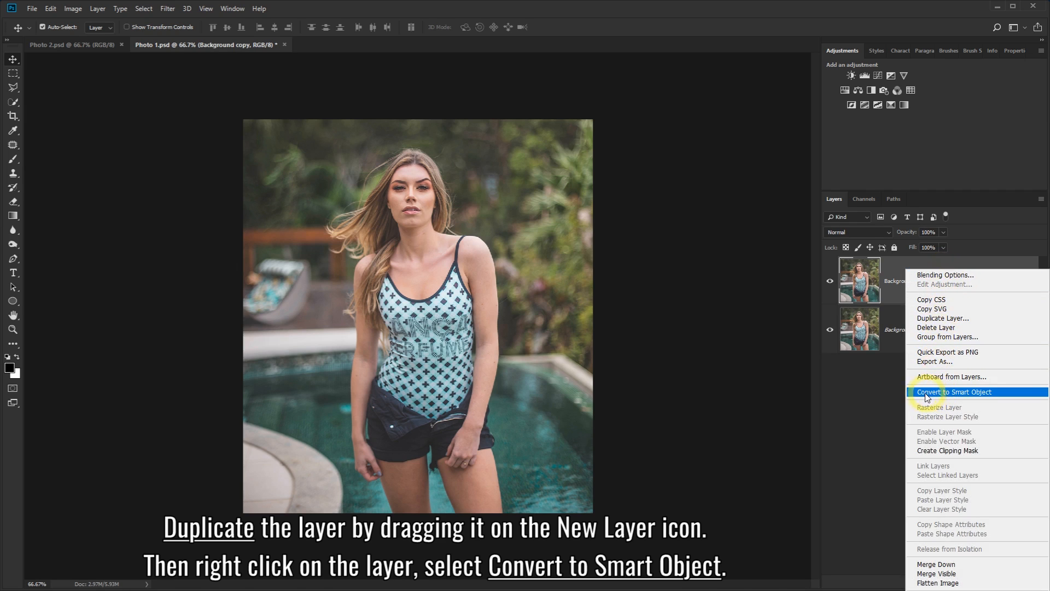
pyautogui.click(977, 393)
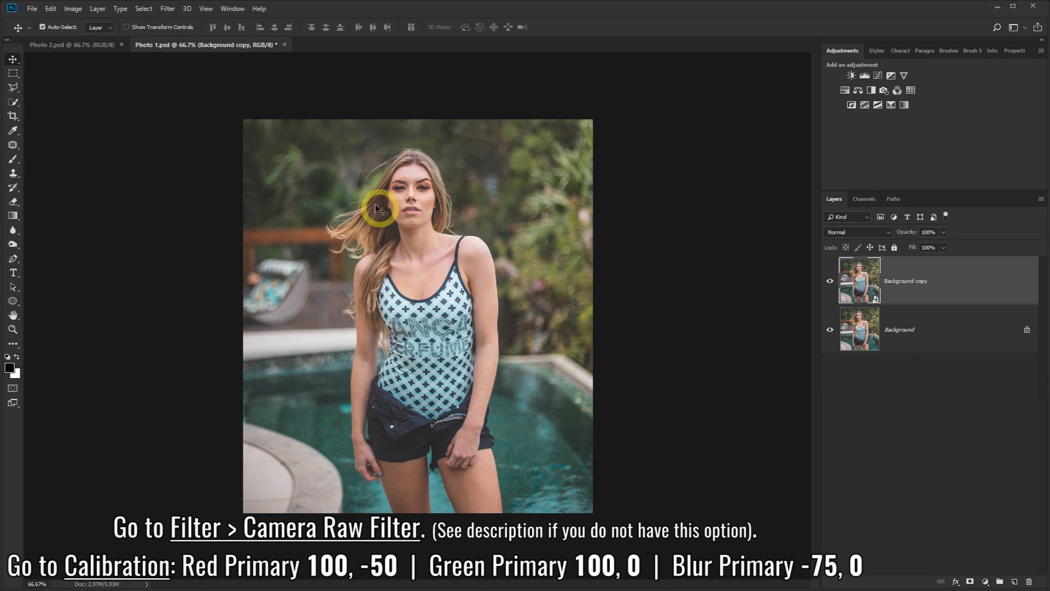
# - In the Camera Raw Filter's Calibration, set Red Primary Hue +100 and Saturation -50, Green Primary Hue +100, and Blue Primary Hue -75
pyautogui.click(168, 9)
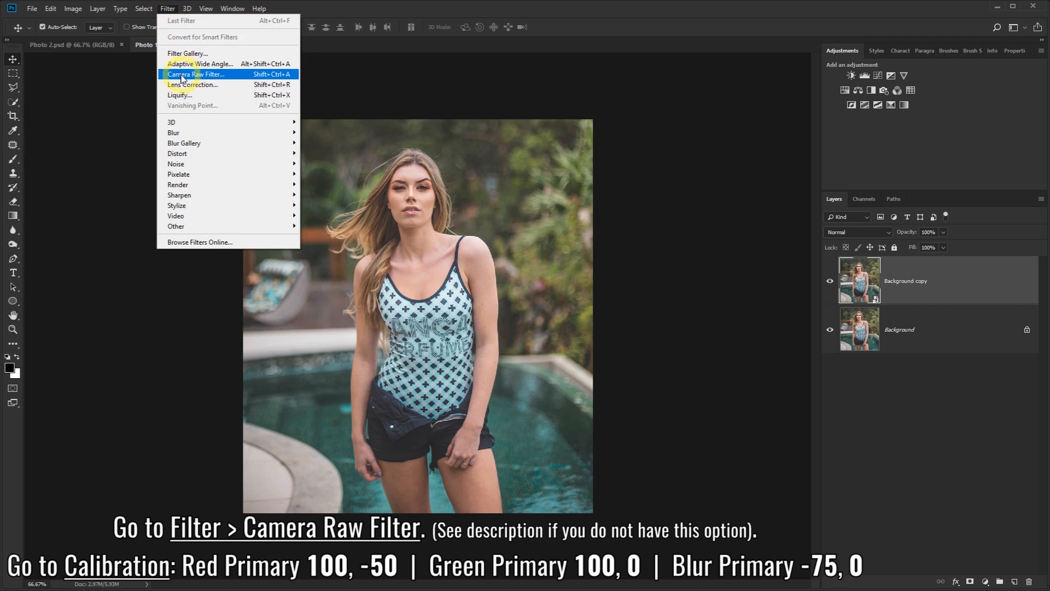
pyautogui.click(236, 77)
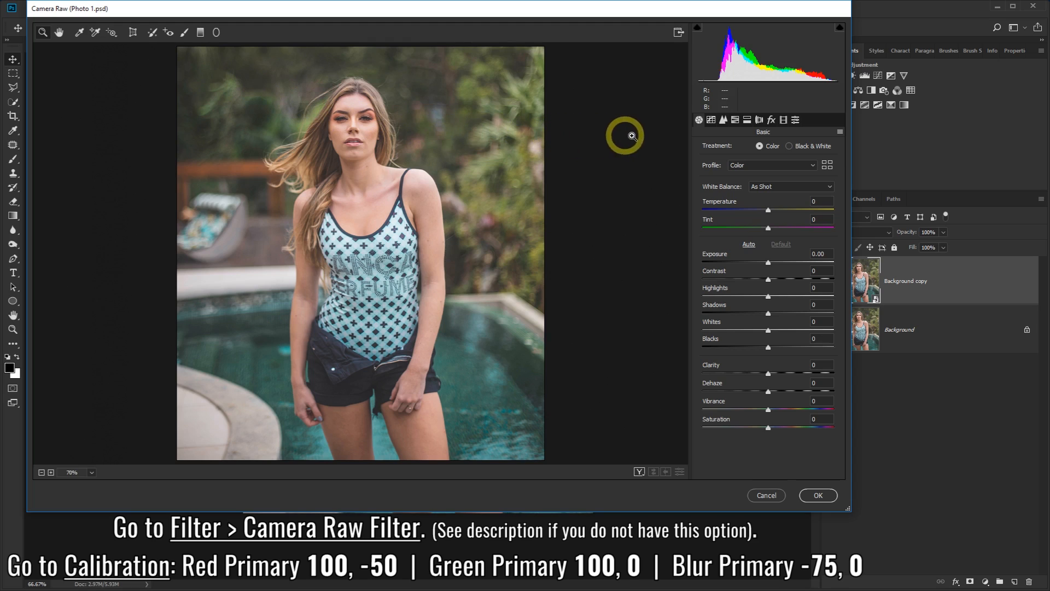
pyautogui.click(785, 120)
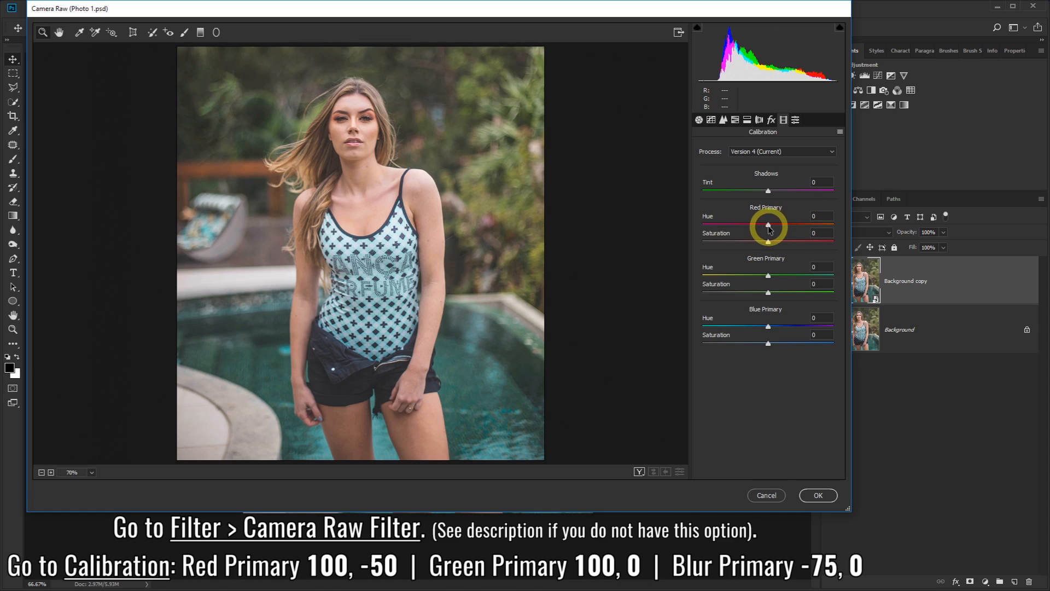
pyautogui.moveTo(769, 228); pyautogui.dragTo(842, 229)
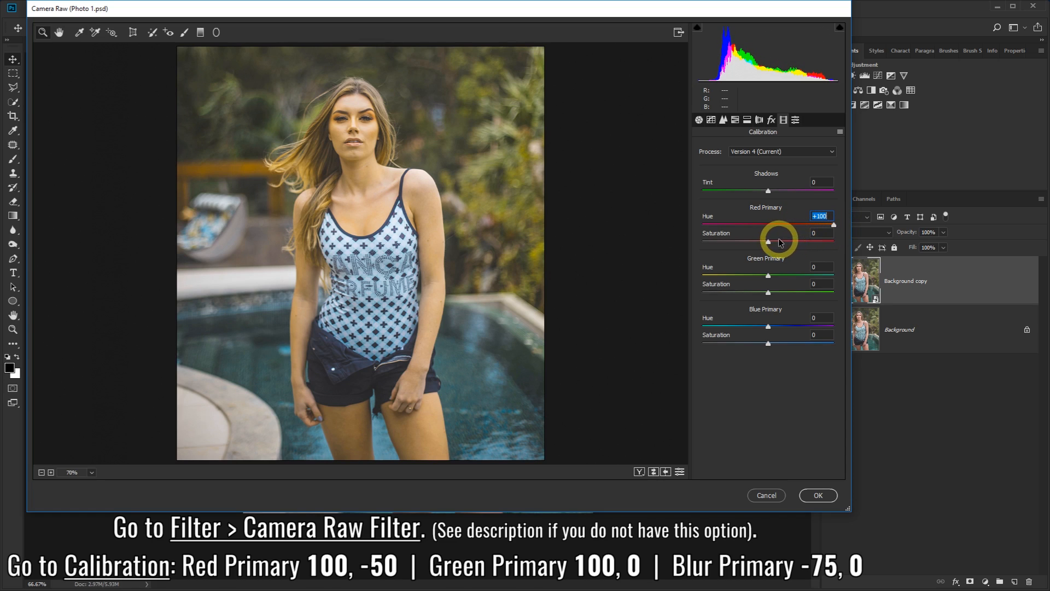
pyautogui.moveTo(767, 244); pyautogui.dragTo(738, 244)
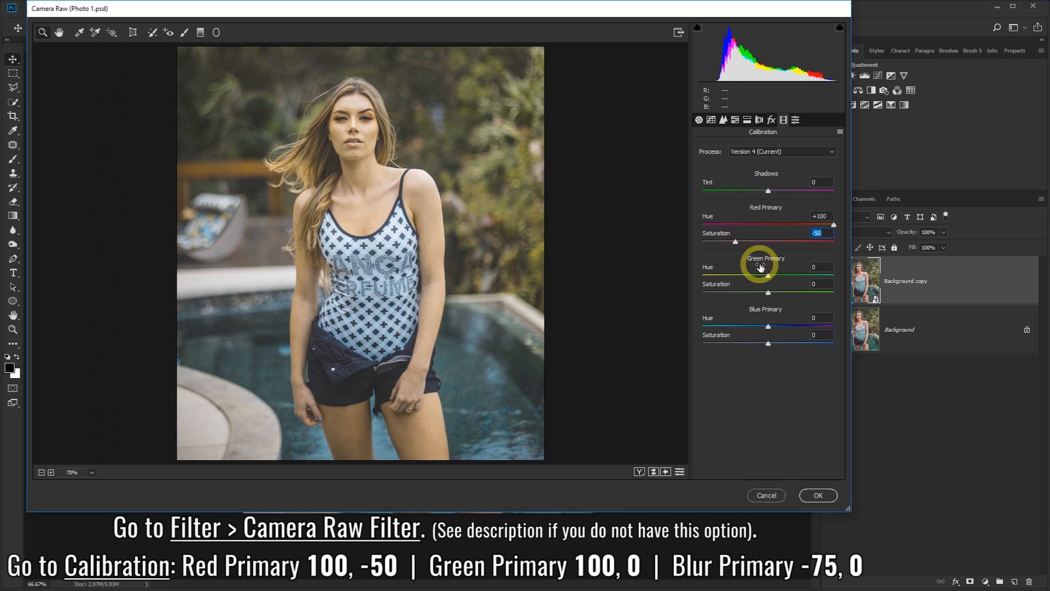
pyautogui.moveTo(768, 276); pyautogui.dragTo(837, 276)
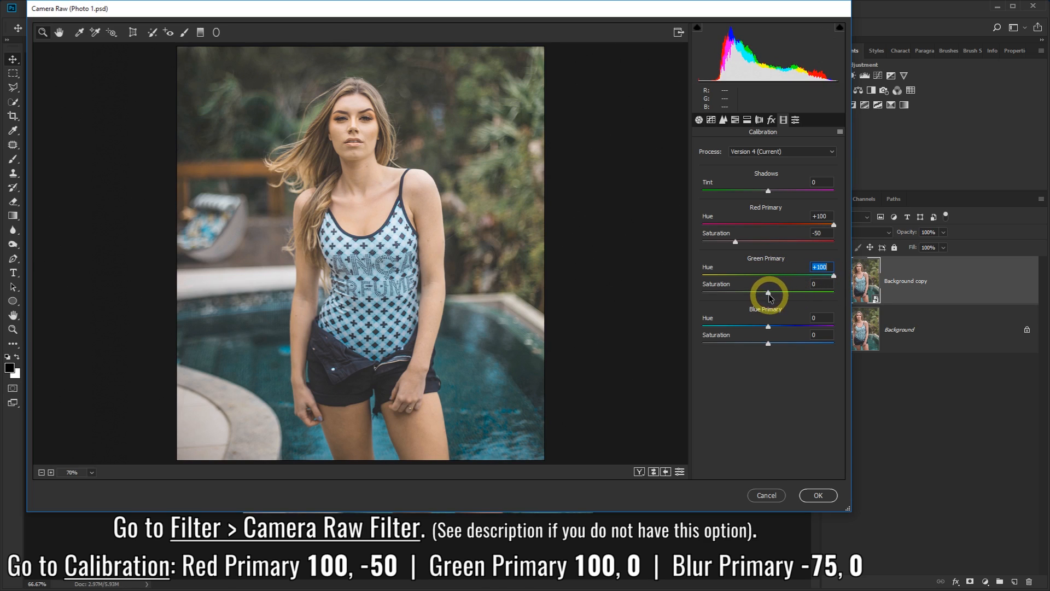
pyautogui.moveTo(769, 327); pyautogui.dragTo(721, 328)
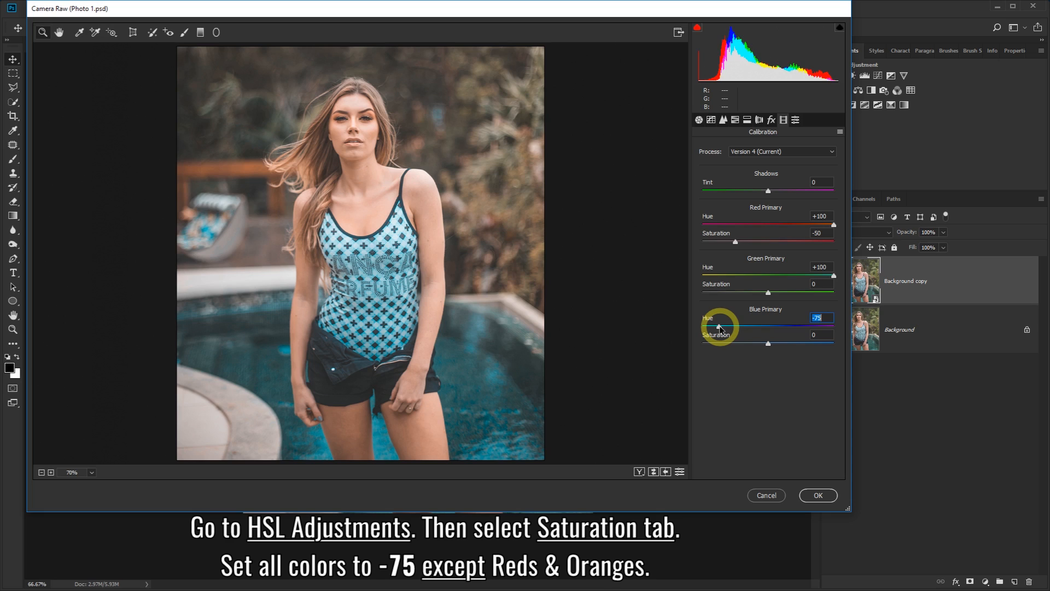
# - In HSL Adjustments, set the saturation of Yellows, Greens, Aquas, Blues, Purples and Magentas to -75
pyautogui.click(736, 121)
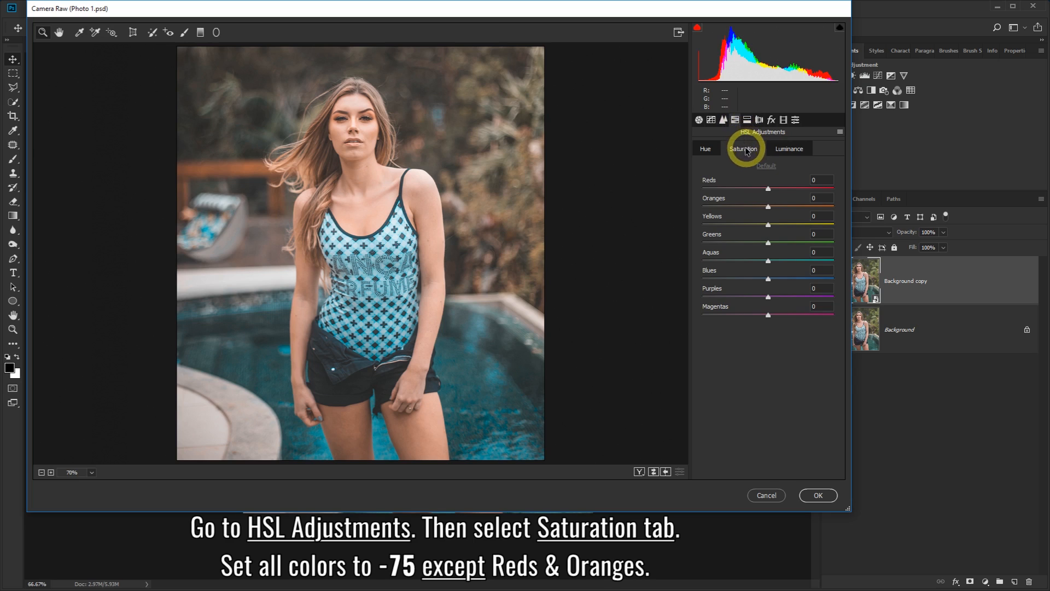
pyautogui.click(744, 153)
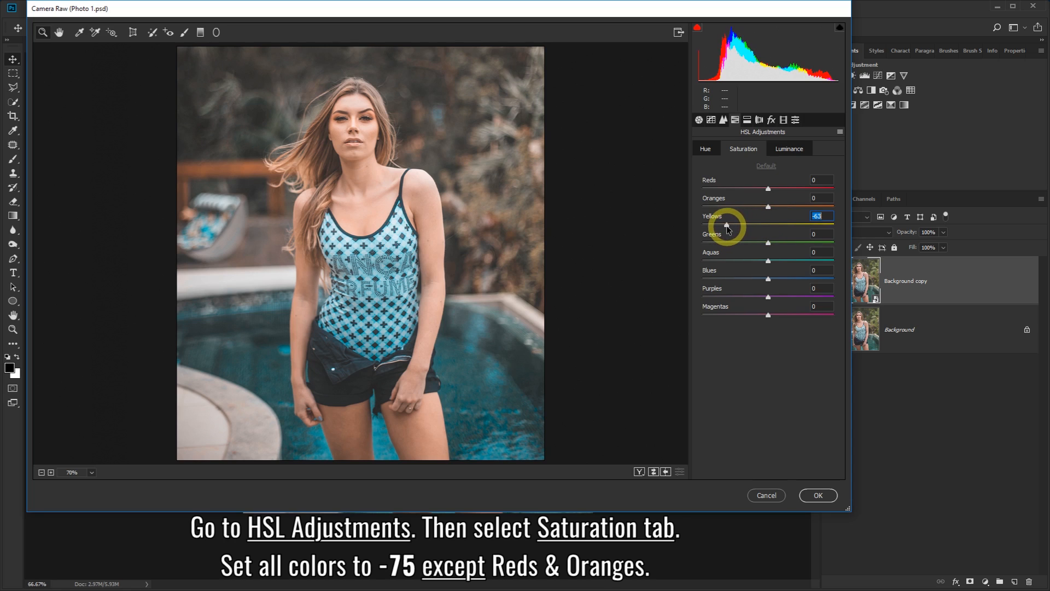
pyautogui.moveTo(720, 224); pyautogui.dragTo(719, 225)
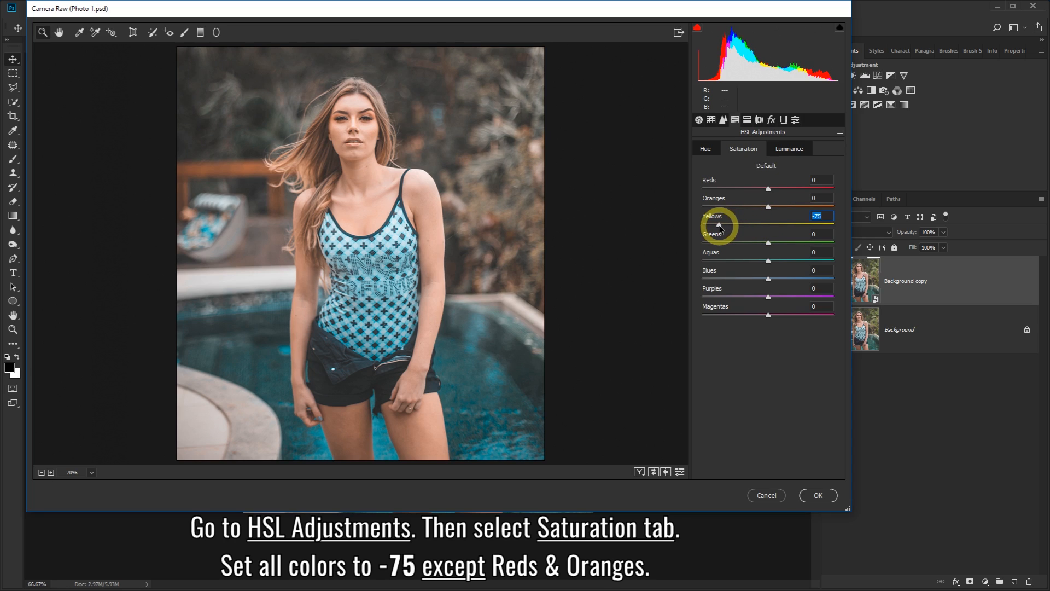
pyautogui.click(812, 235)
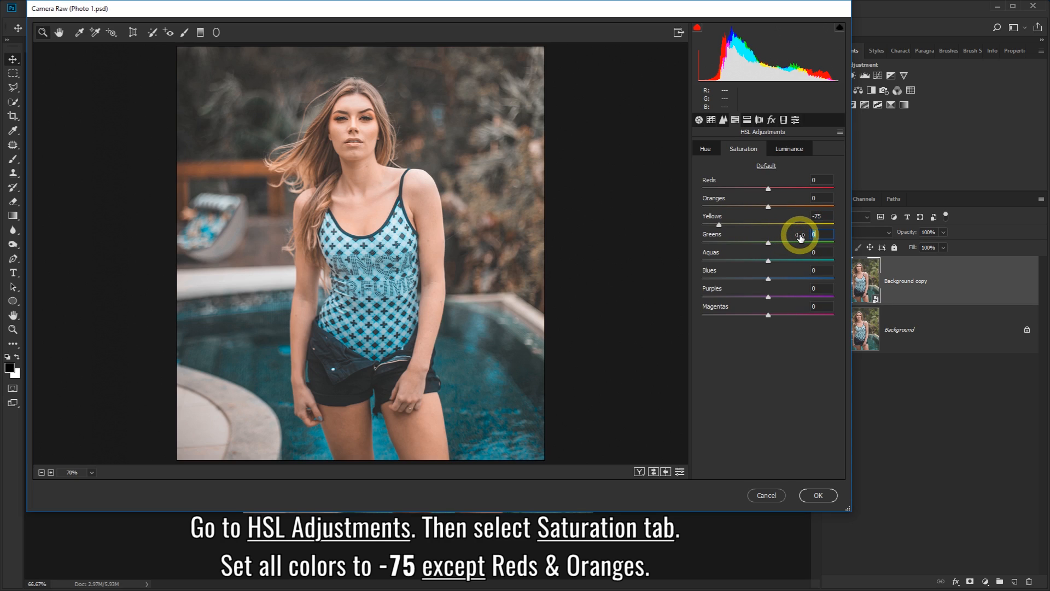
pyautogui.write('-75')
pyautogui.click(813, 253)
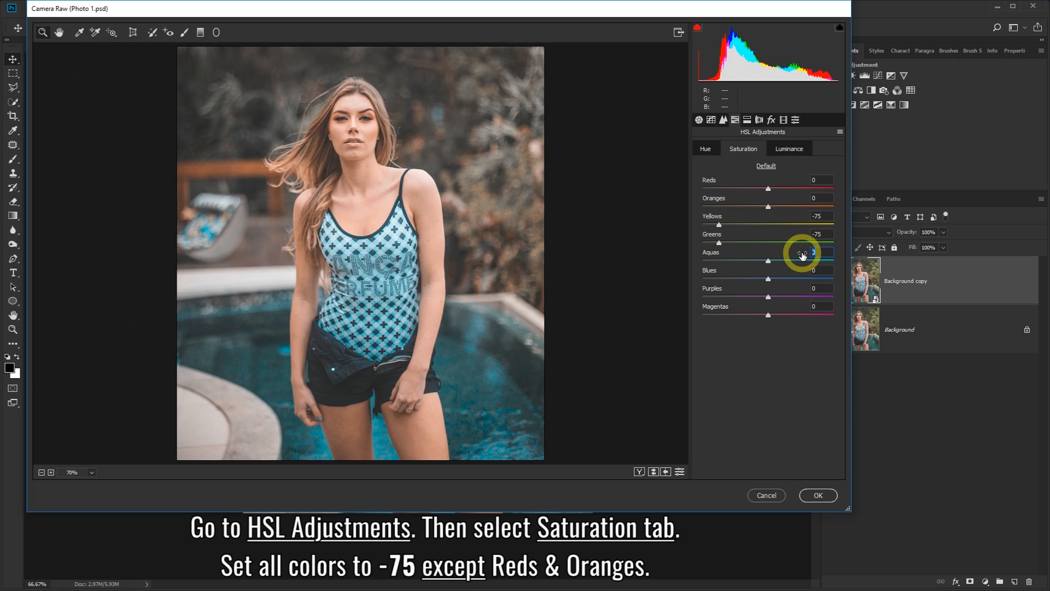
pyautogui.write('-75')
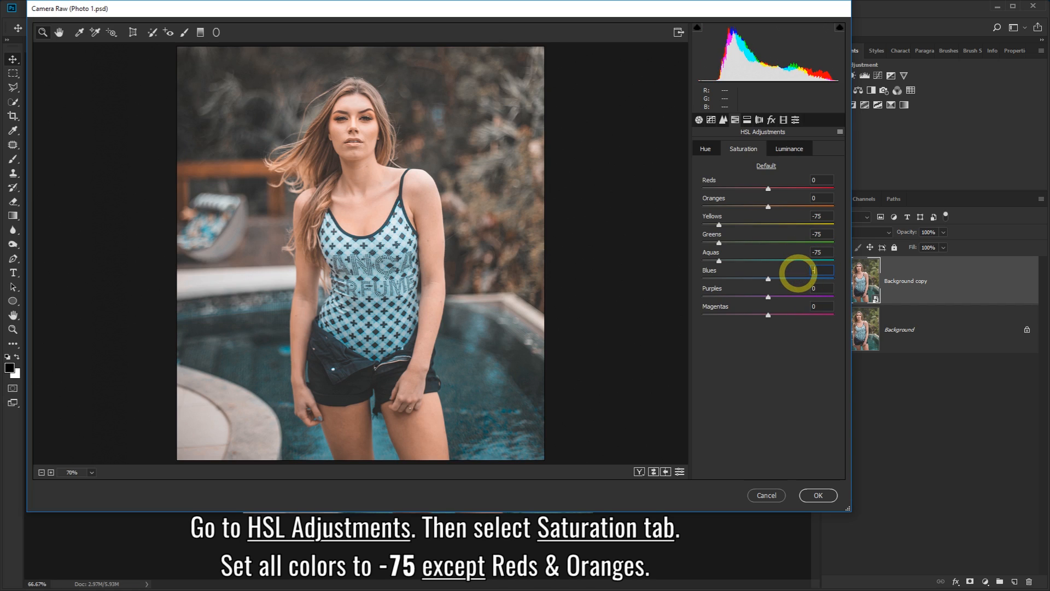
pyautogui.write('-75')
pyautogui.click(818, 288)
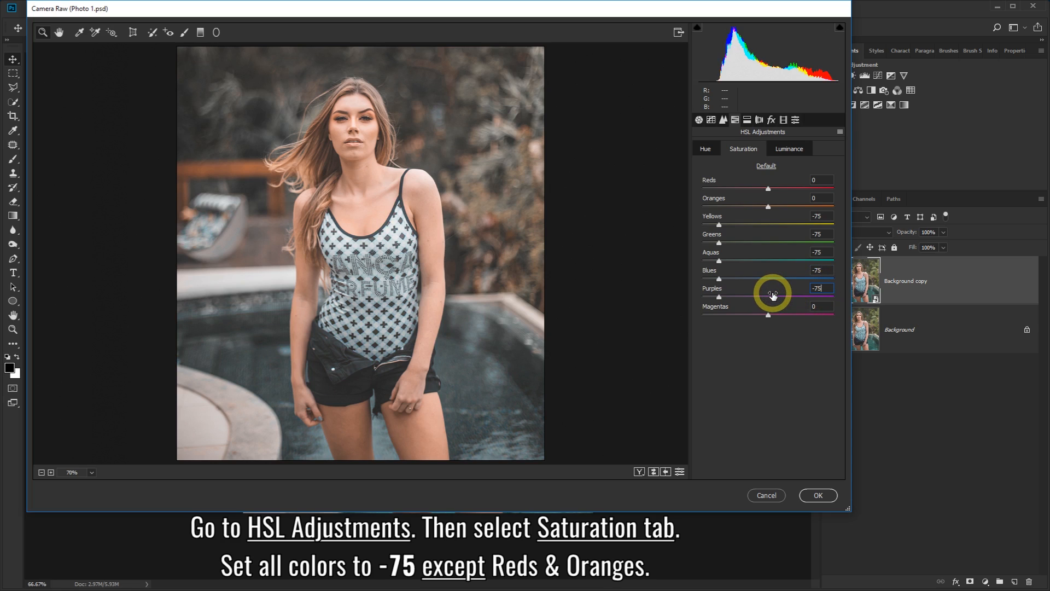
pyautogui.click(816, 306)
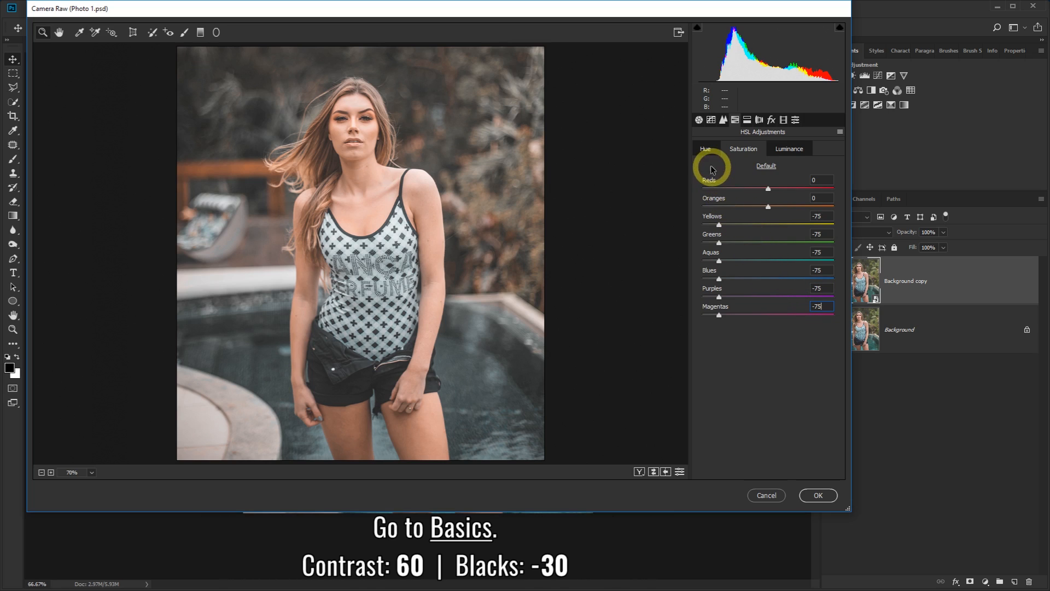
# - In the Basic adjustments, set Contrast to +60 and Blacks to -30
pyautogui.click(699, 120)
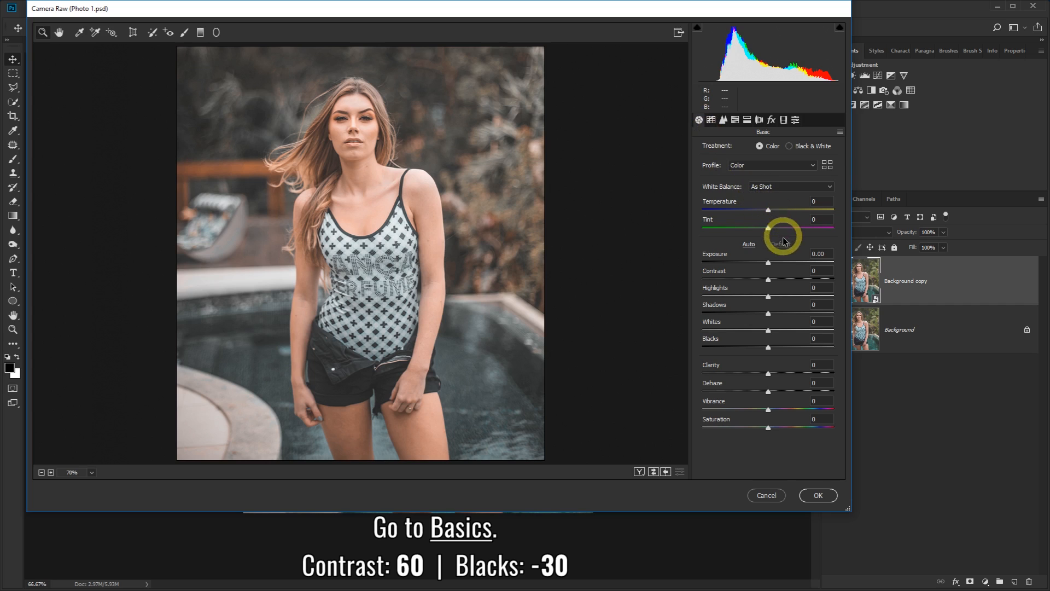
pyautogui.moveTo(769, 280); pyautogui.dragTo(807, 281)
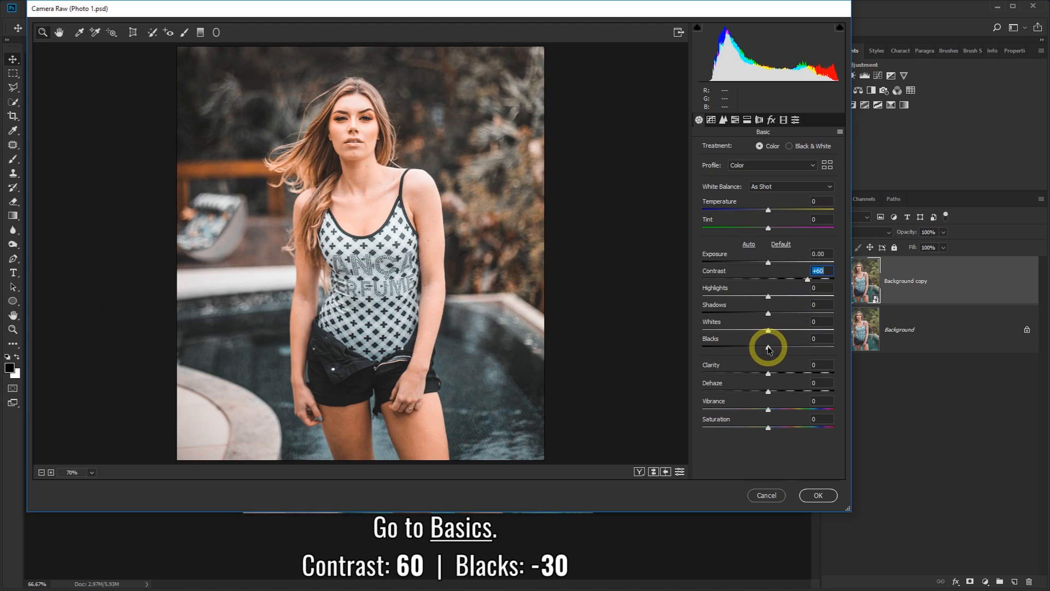
pyautogui.moveTo(768, 349); pyautogui.dragTo(758, 347)
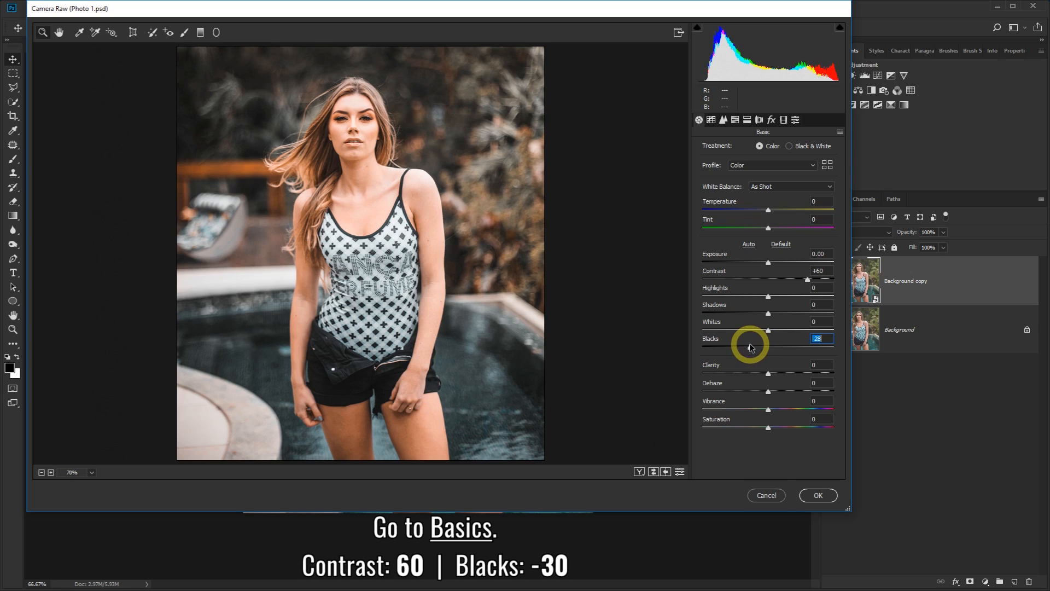
pyautogui.press('Up')
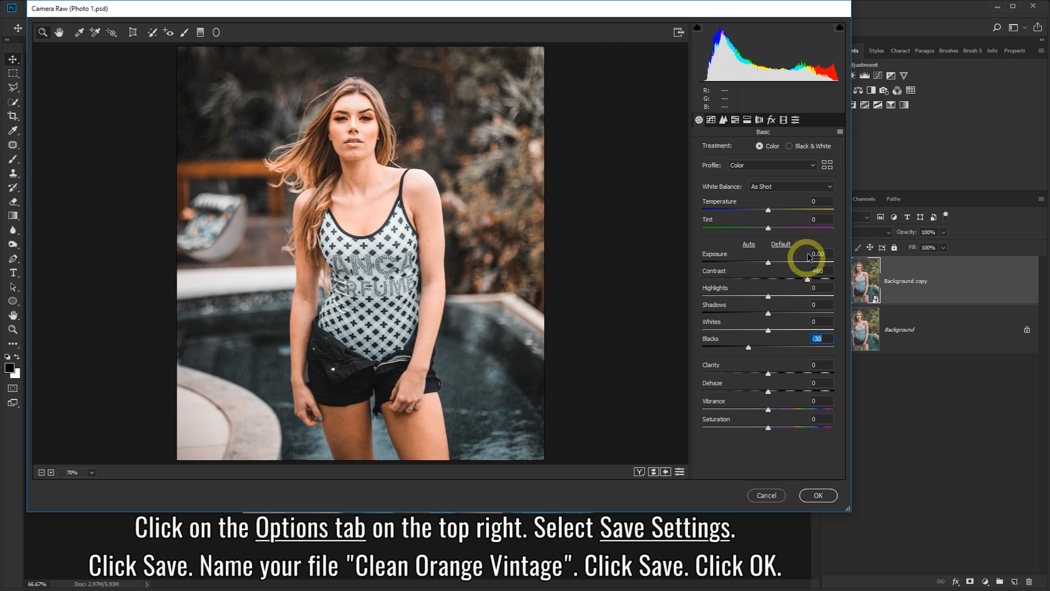
# - Save all Camera Raw settings as a preset file named "Clean Orange Vintage" and apply the filter to the layer
pyautogui.click(840, 132)
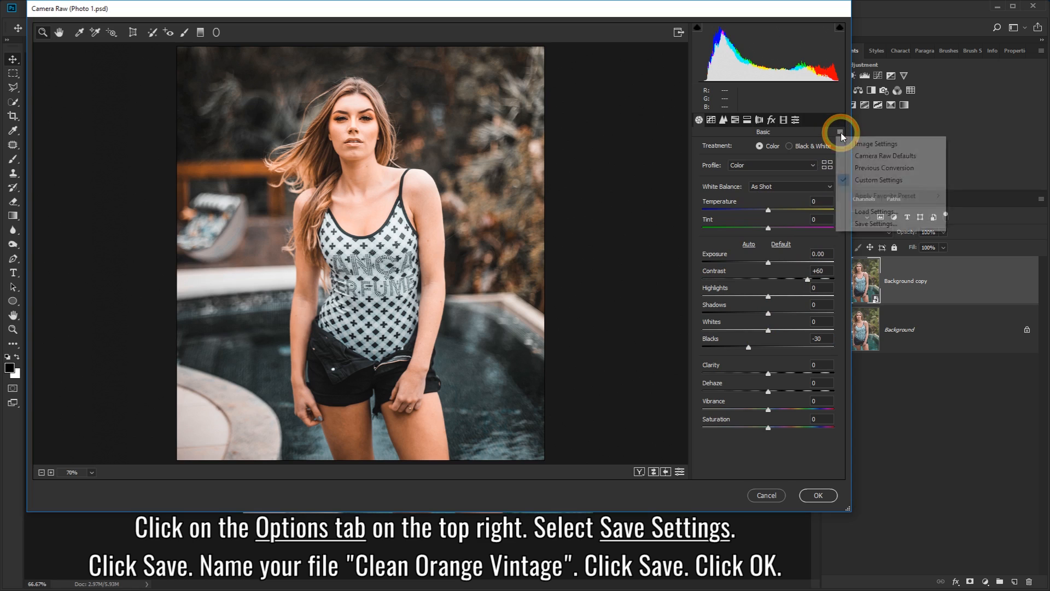
pyautogui.click(876, 223)
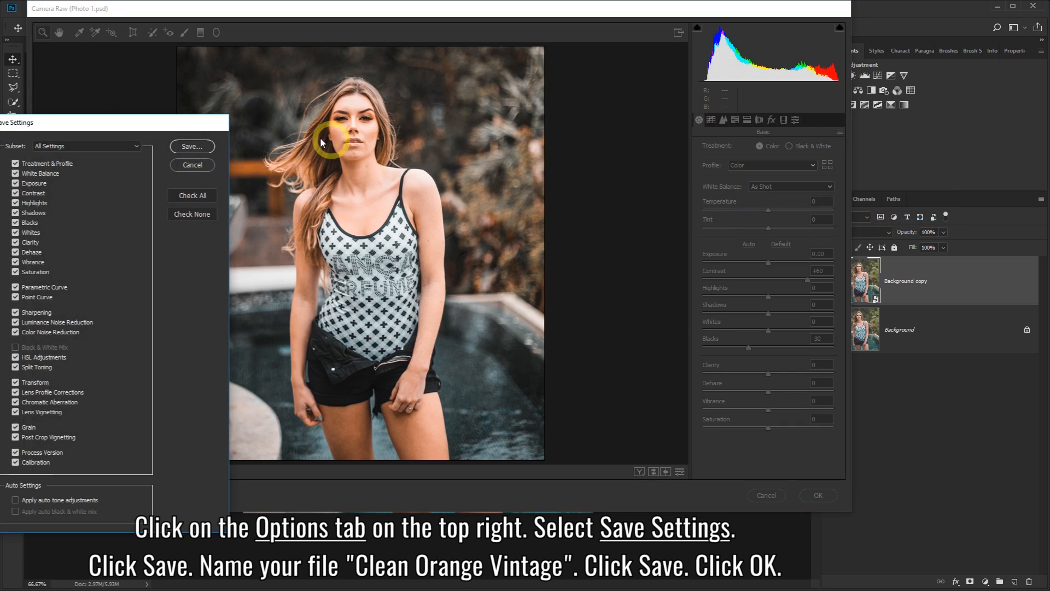
pyautogui.moveTo(202, 123); pyautogui.dragTo(231, 79)
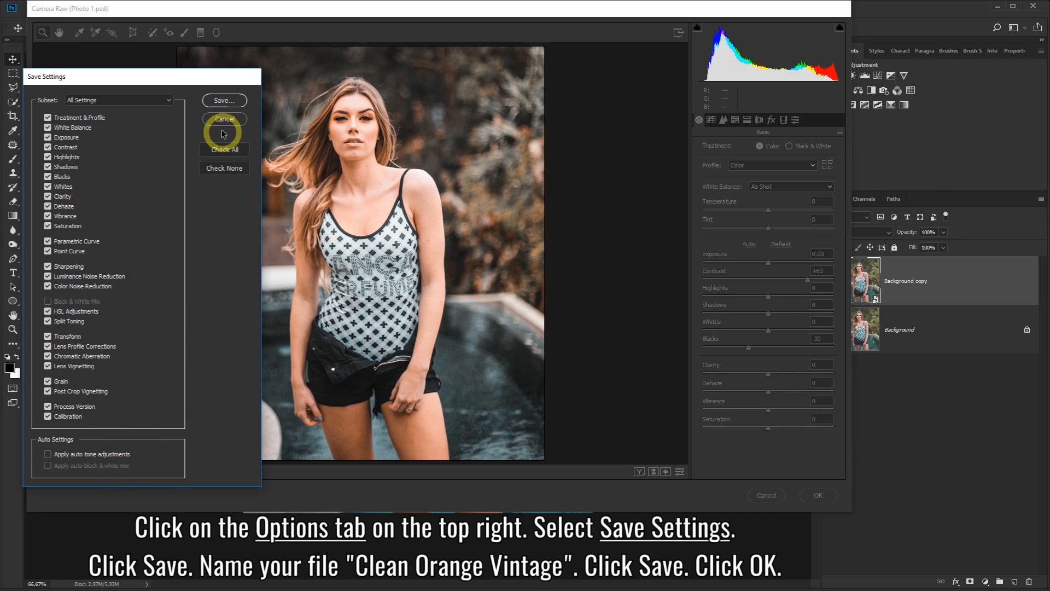
pyautogui.click(225, 101)
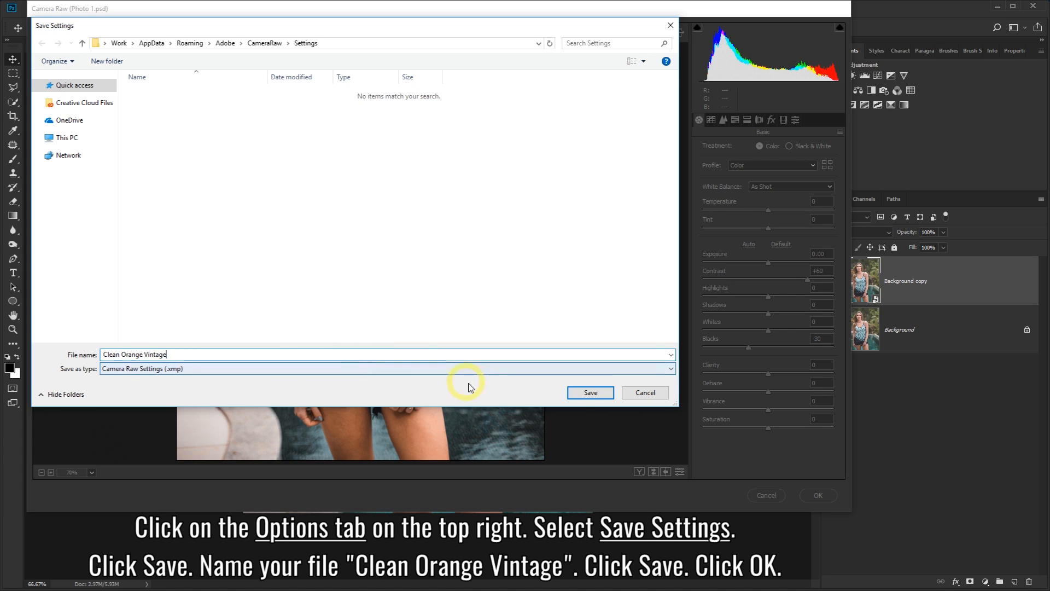
pyautogui.click(587, 394)
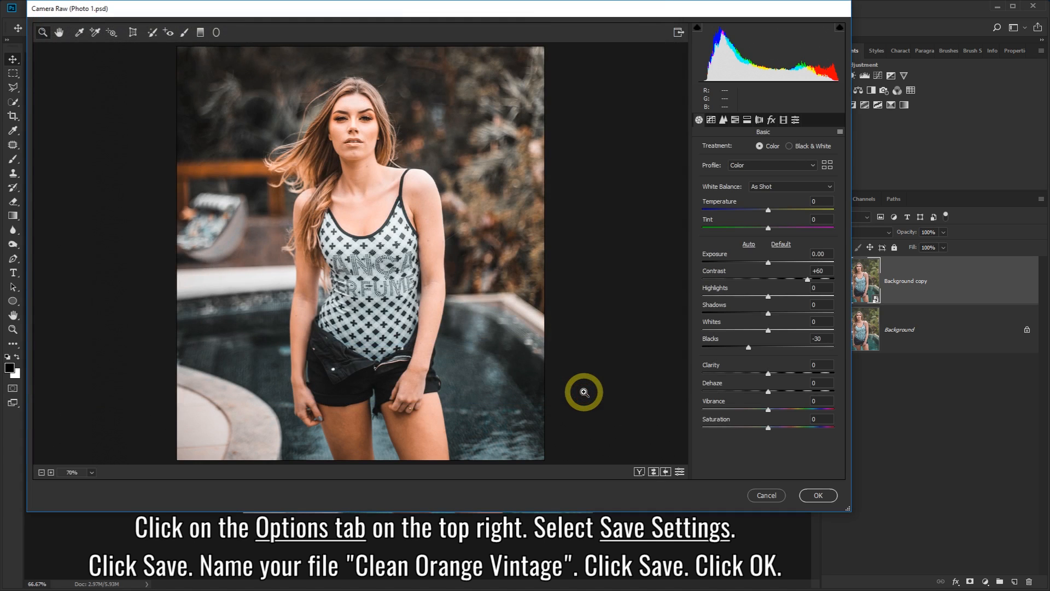
pyautogui.click(818, 495)
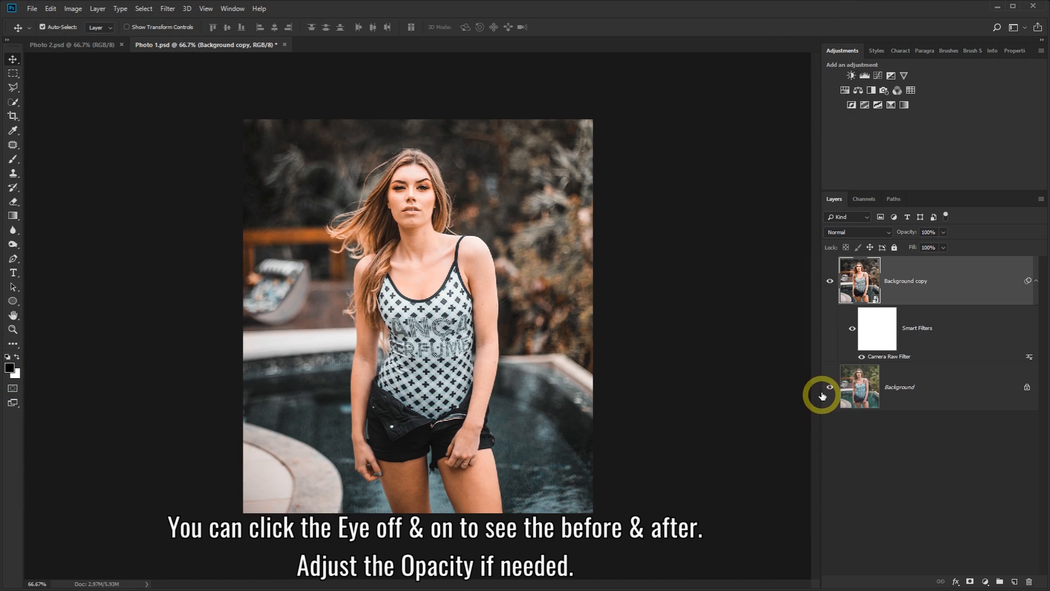
# - Compare before and after by toggling the Background copy layer's visibility, and check its opacity slider, leaving it at 100%
pyautogui.click(830, 282)
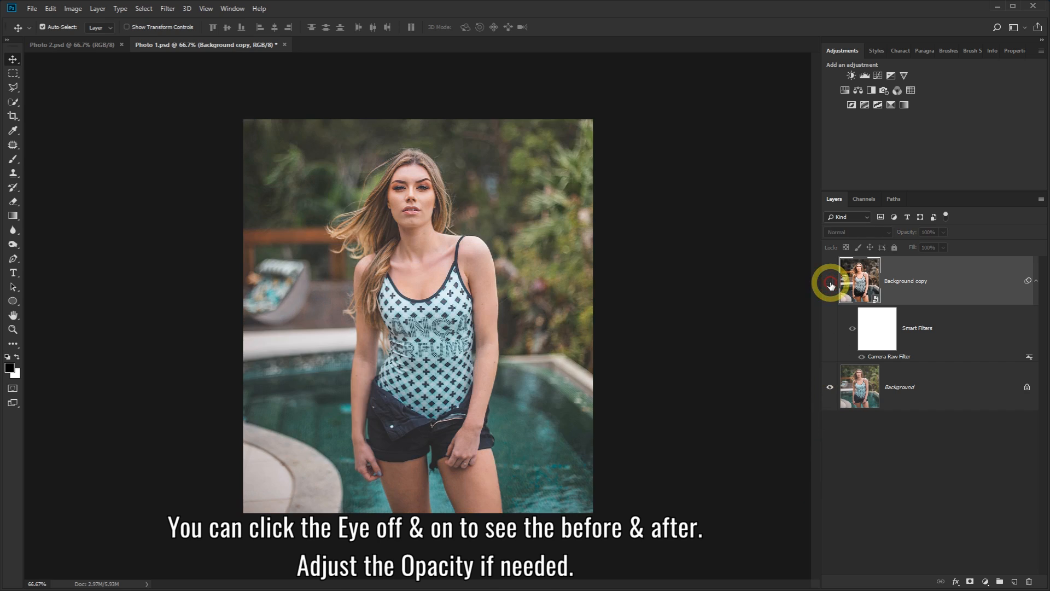
pyautogui.click(831, 283)
pyautogui.click(830, 282)
pyautogui.click(830, 282)
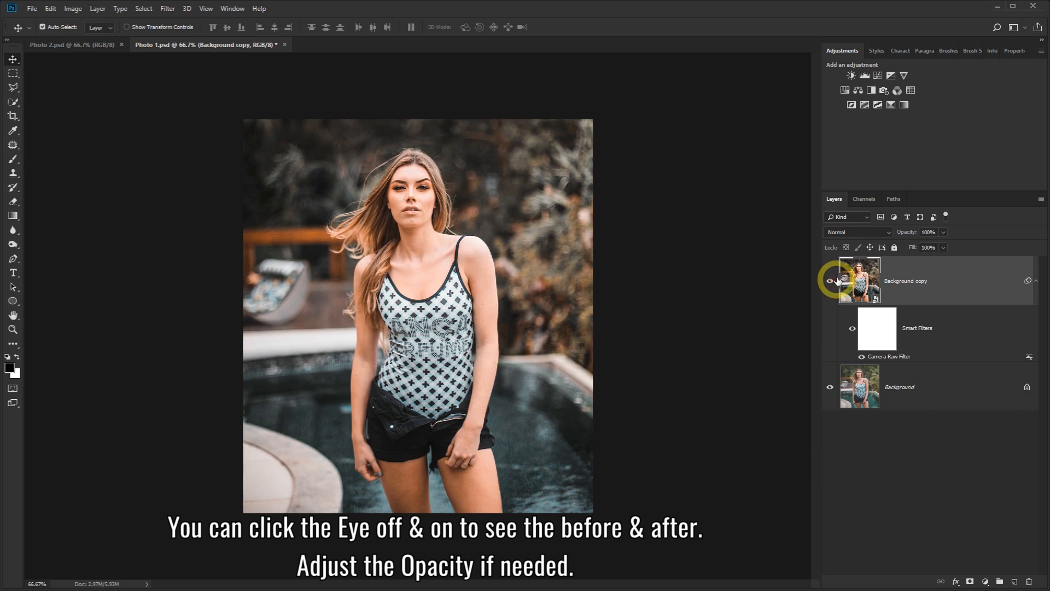
pyautogui.click(943, 231)
pyautogui.moveTo(945, 245)
pyautogui.mouseDown()
pyautogui.moveTo(893, 249)
pyautogui.moveTo(954, 241)
pyautogui.mouseUp()
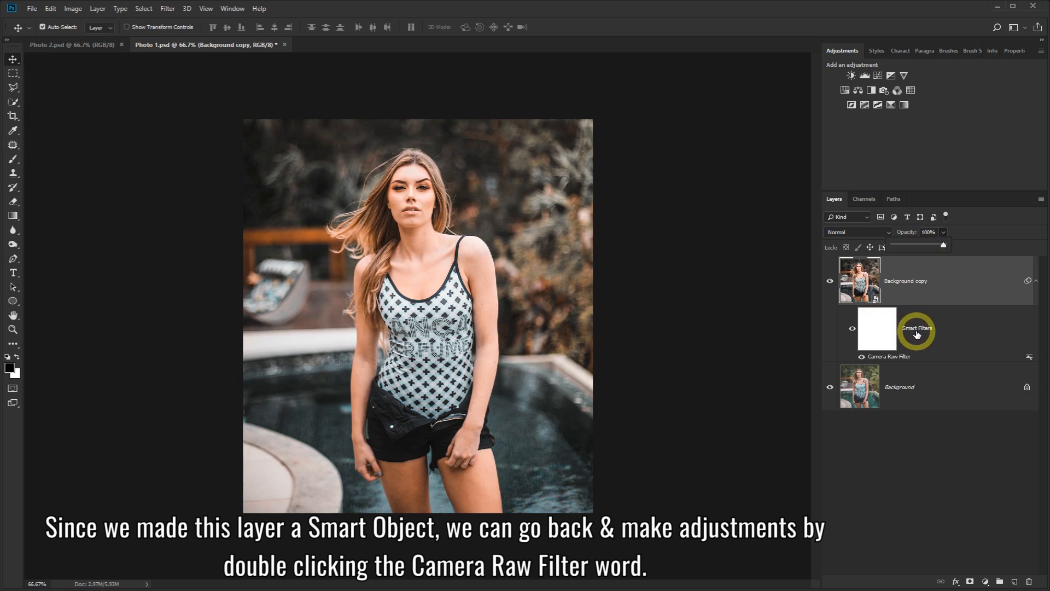
# - Reopen the Background copy's Camera Raw smart filter, try adjusting Blacks, and discard the change
pyautogui.click(890, 359)
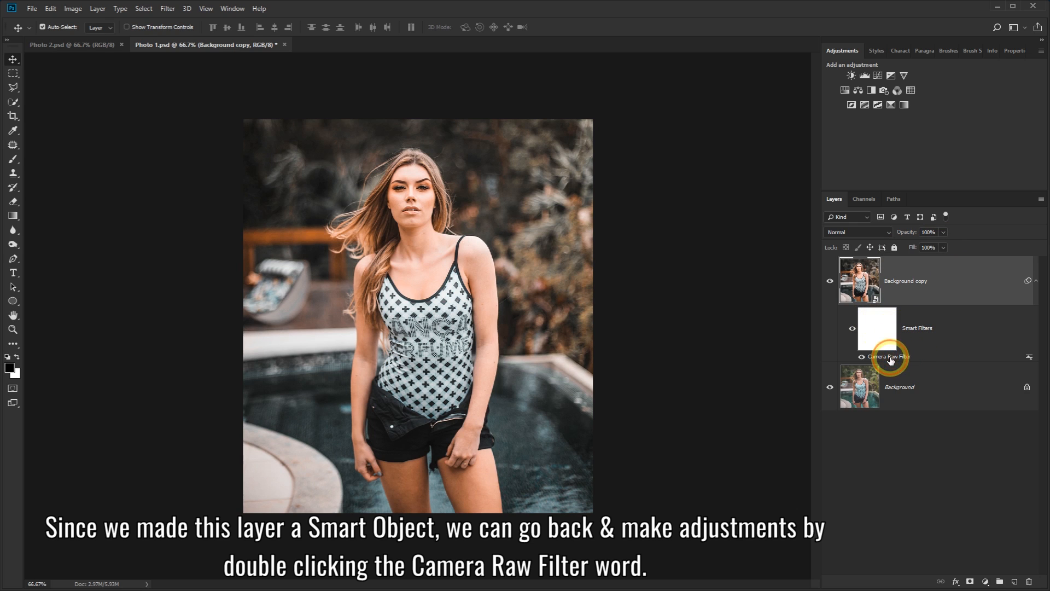
pyautogui.doubleClick(890, 358)
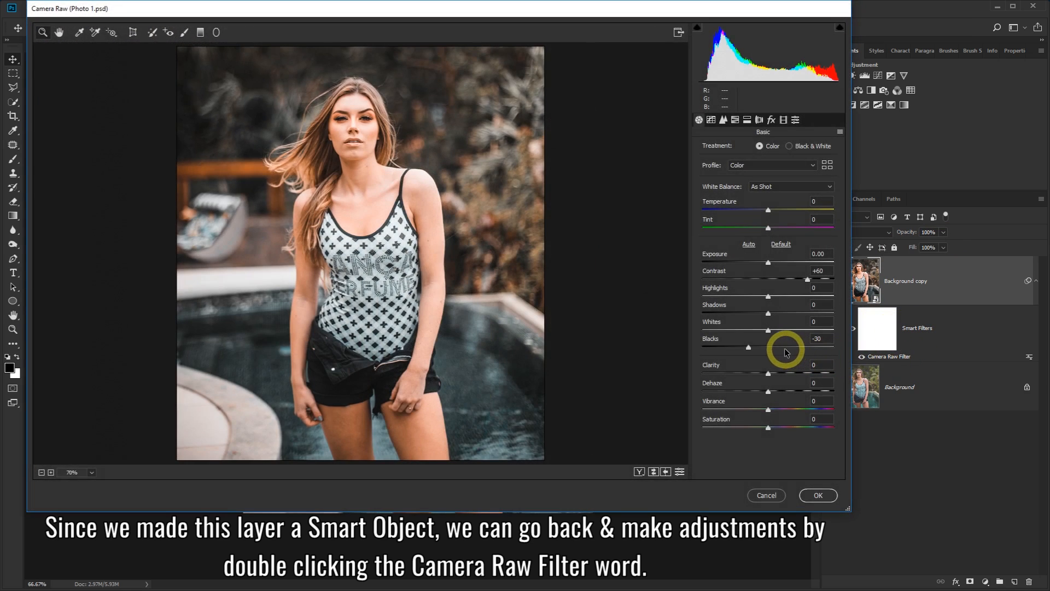
pyautogui.moveTo(749, 346)
pyautogui.mouseDown()
pyautogui.moveTo(769, 348)
pyautogui.moveTo(761, 348)
pyautogui.mouseUp()
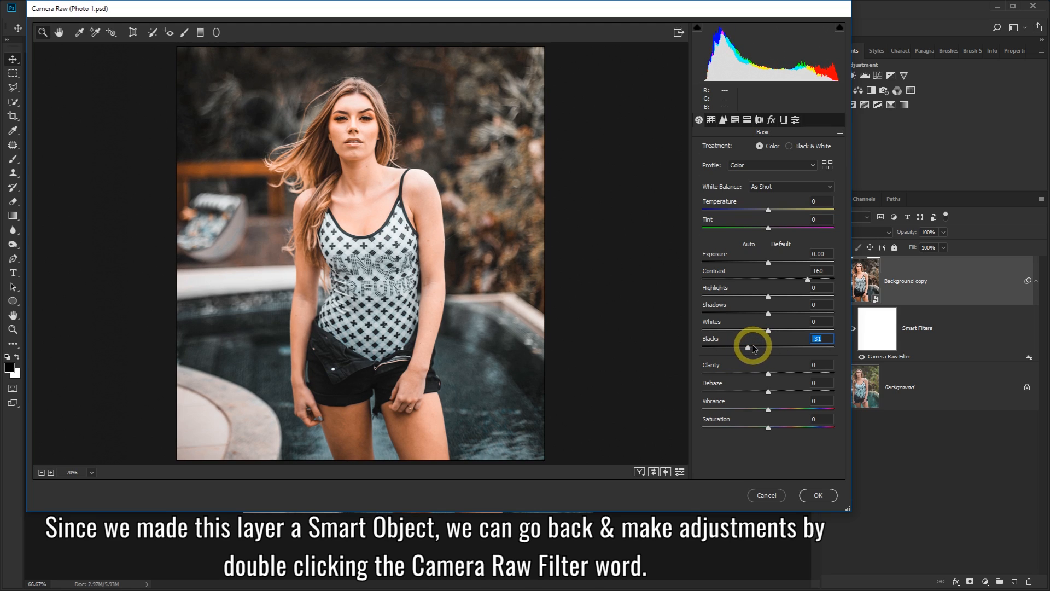
pyautogui.click(766, 495)
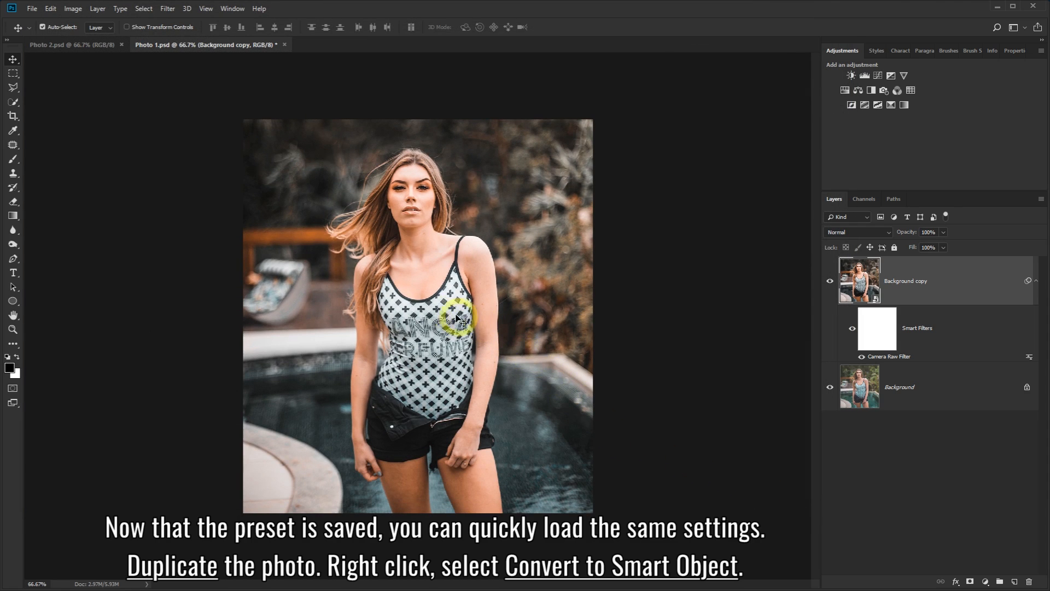
# - In Photo 2.psd, duplicate the Background layer and convert the copy to a smart object
pyautogui.click(75, 45)
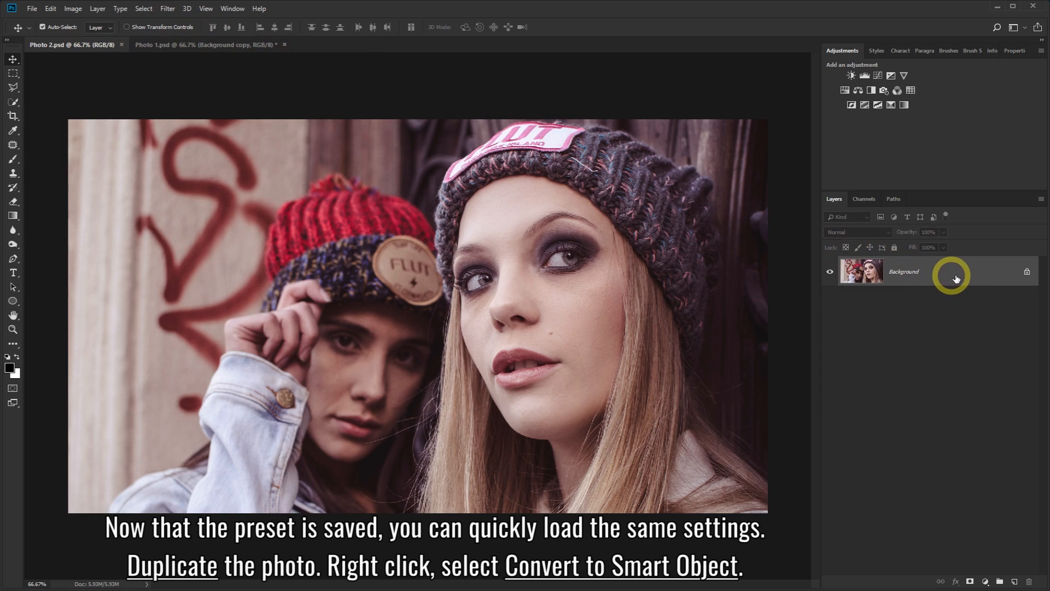
pyautogui.moveTo(960, 272); pyautogui.dragTo(1015, 581)
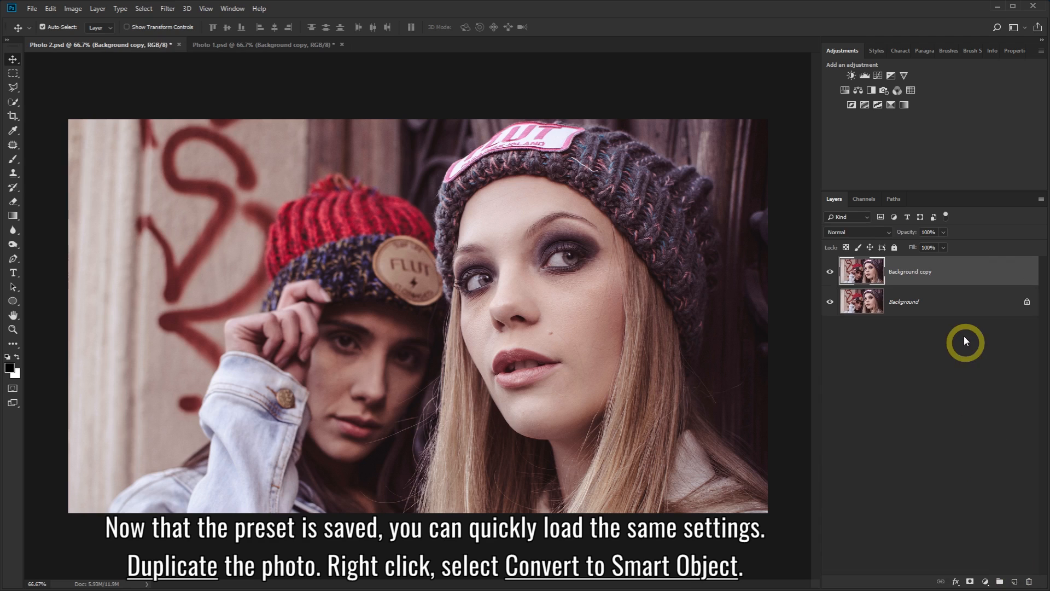
pyautogui.rightClick(940, 264)
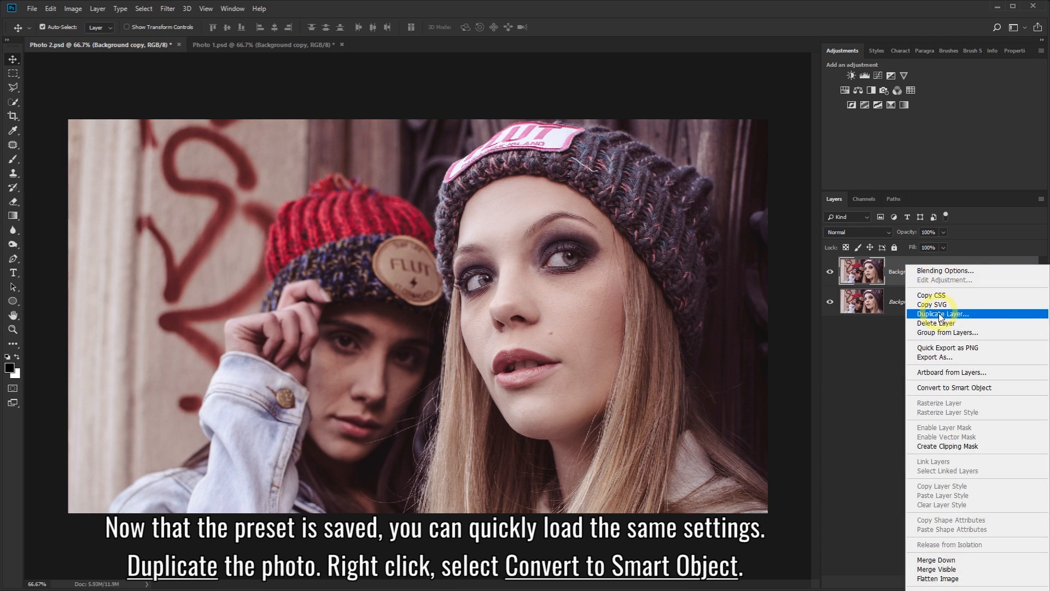
pyautogui.click(955, 388)
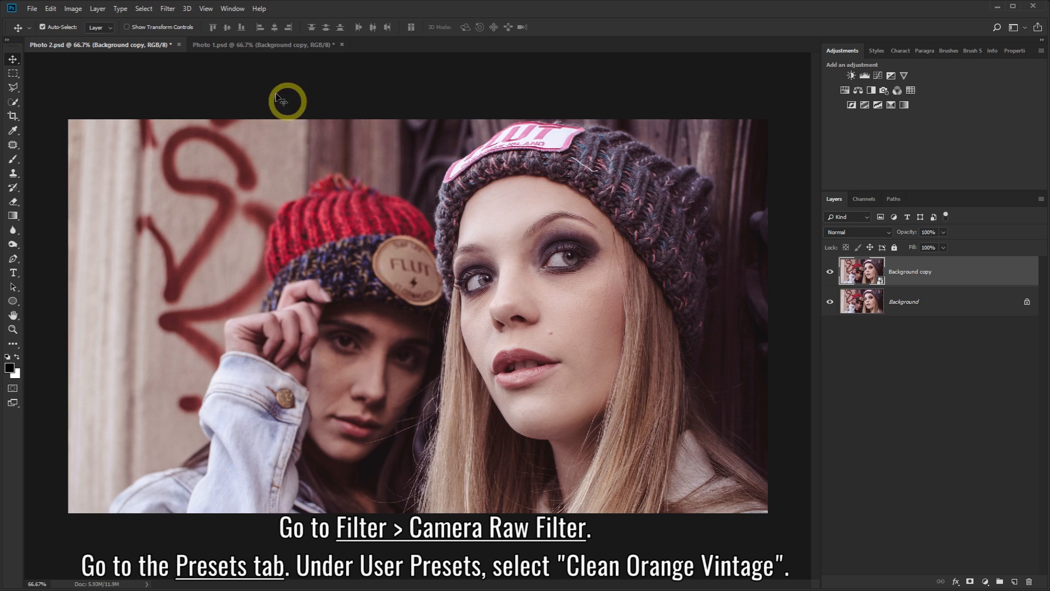
# - Open the Camera Raw Filter on the Background copy and load the "Clean Orange Vintage" user preset
pyautogui.click(168, 9)
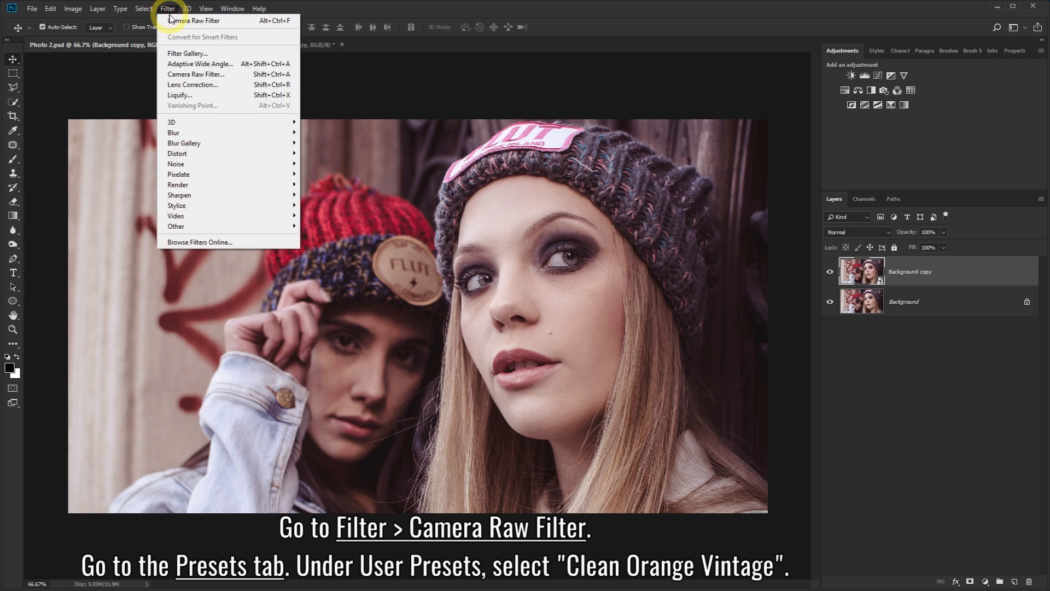
pyautogui.click(223, 76)
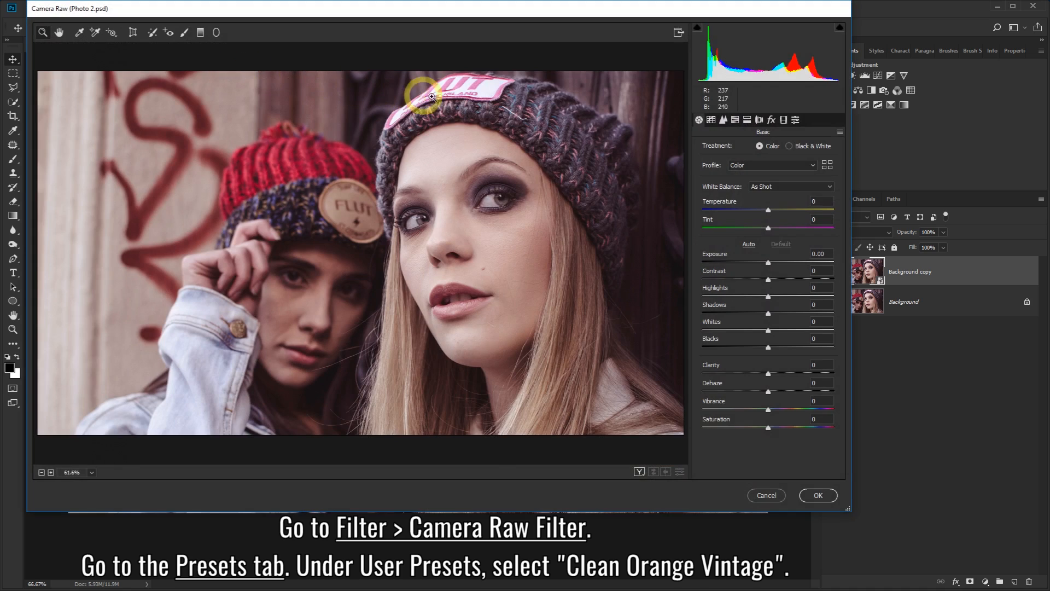
pyautogui.click(795, 120)
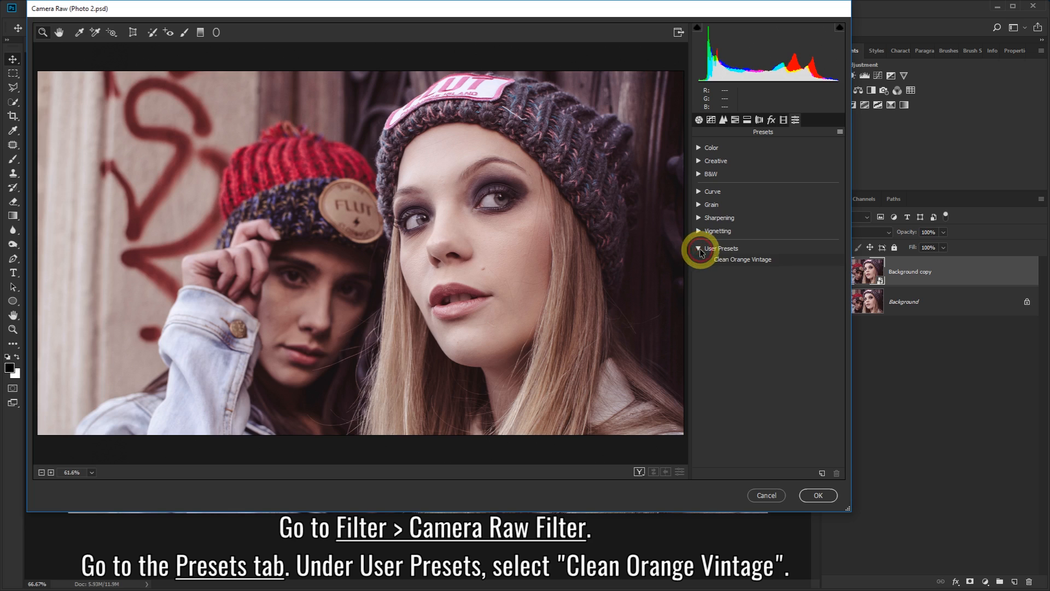
pyautogui.click(726, 262)
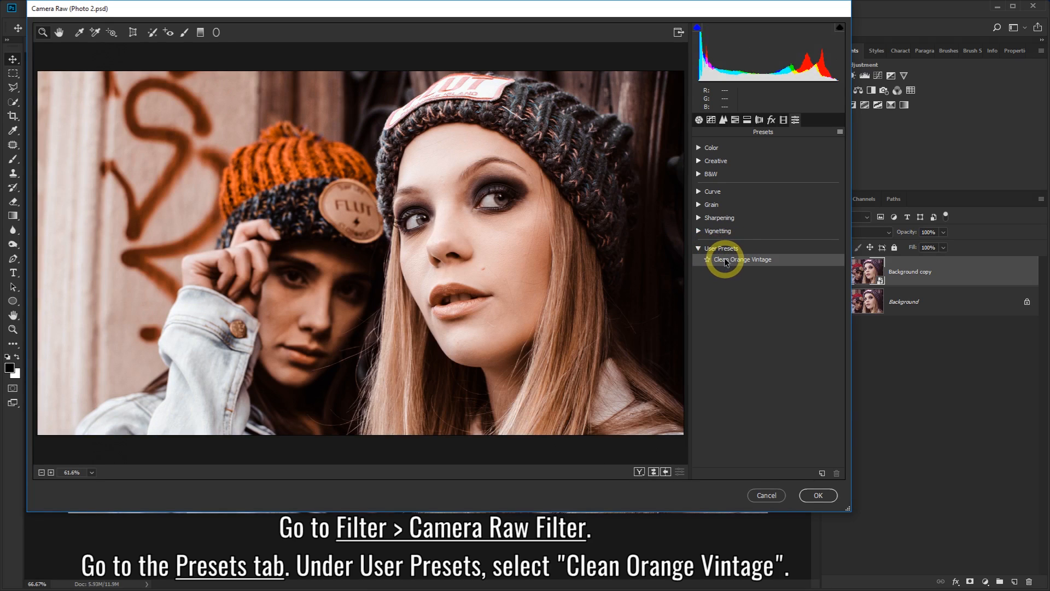
pyautogui.click(726, 262)
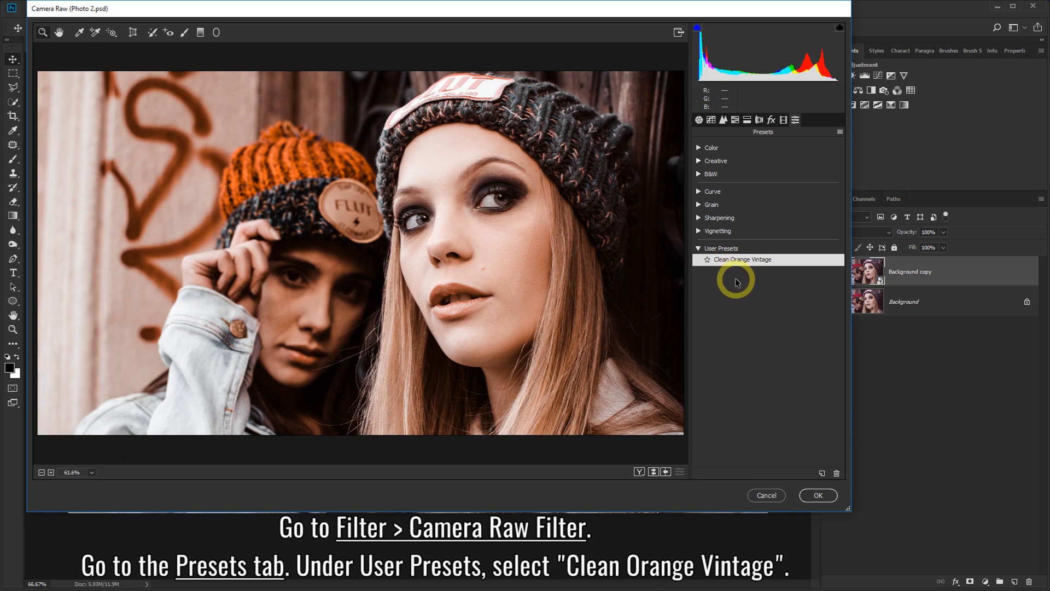
# - Set Blacks to 0 in the Basic adjustments, review the Calibration and HSL saturation settings, and apply the filter
pyautogui.click(699, 121)
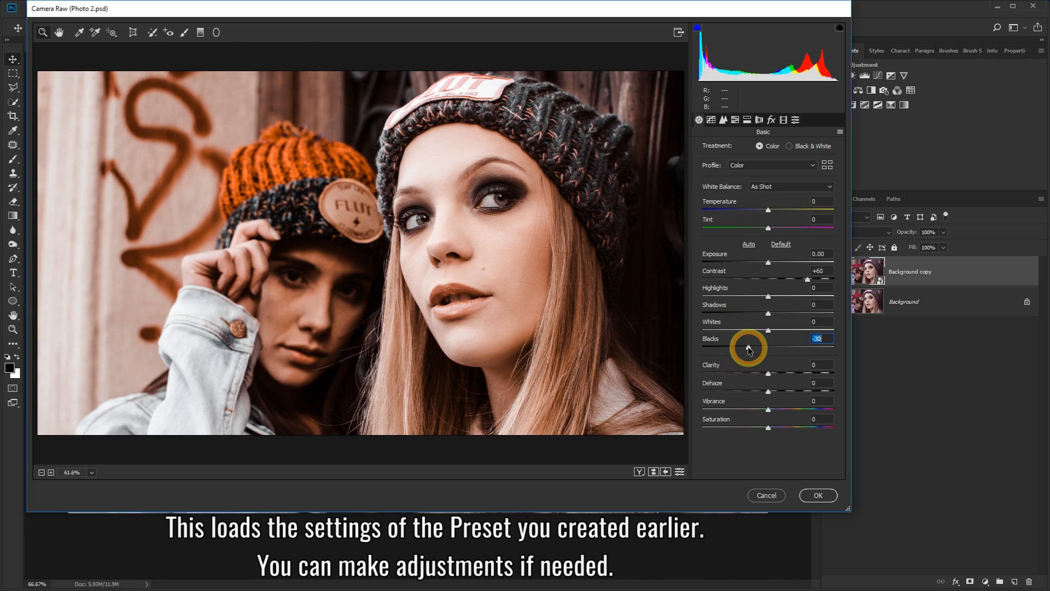
pyautogui.moveTo(748, 348); pyautogui.dragTo(768, 349)
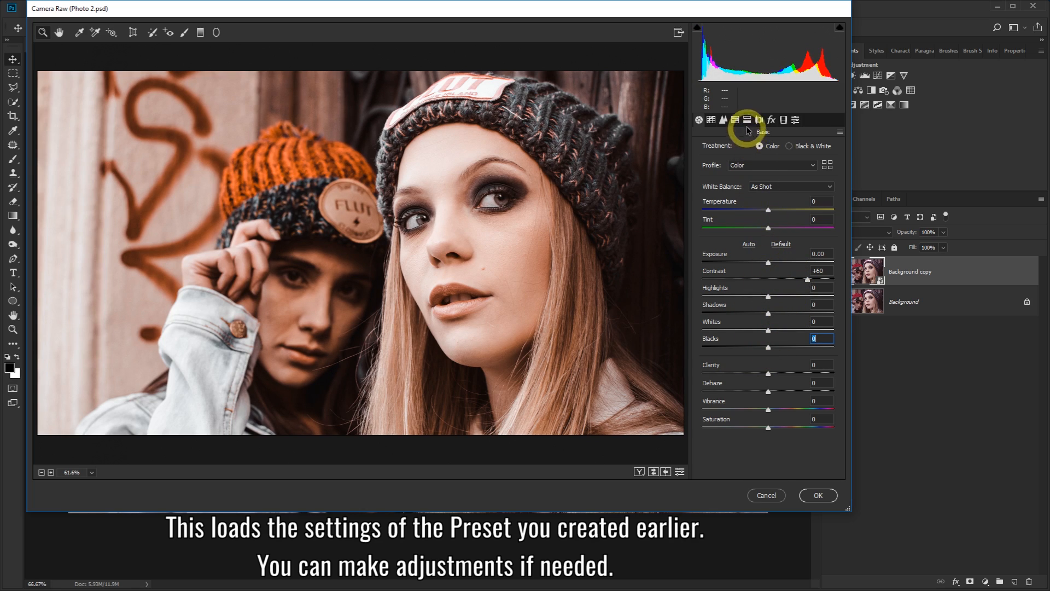
pyautogui.click(783, 120)
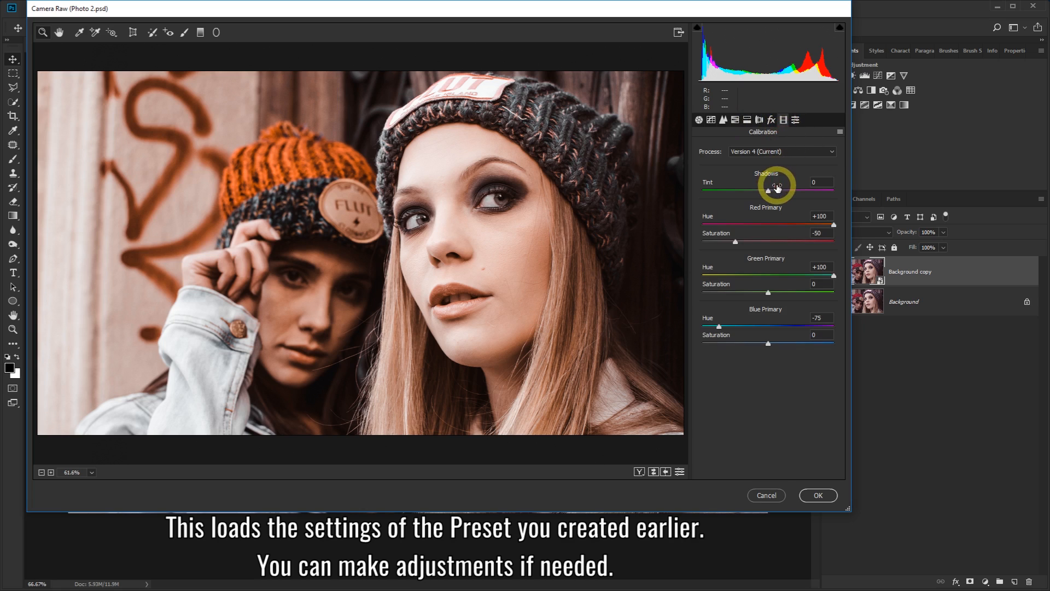
pyautogui.click(734, 119)
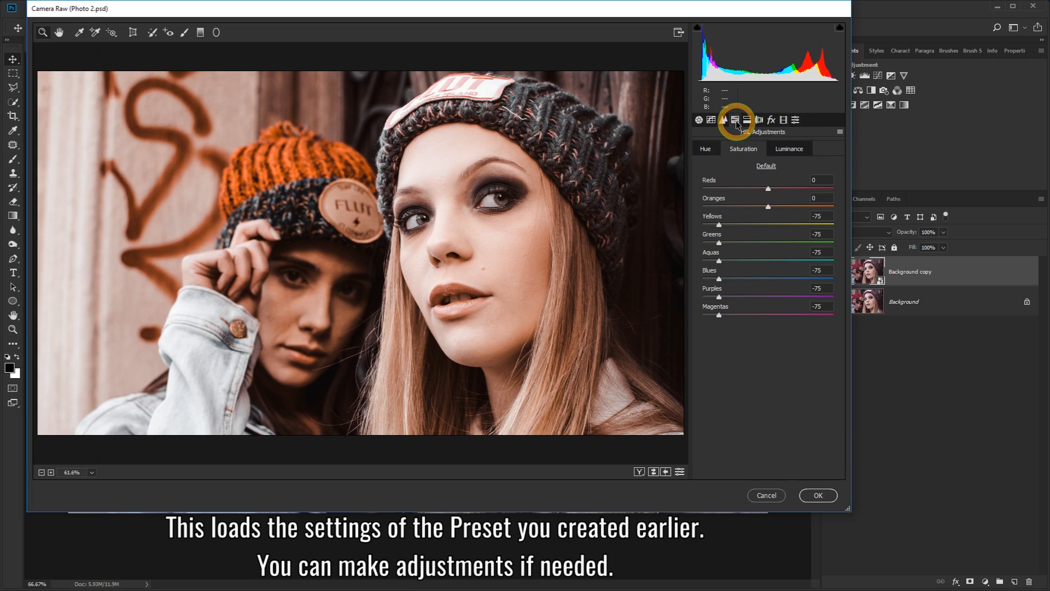
pyautogui.click(698, 122)
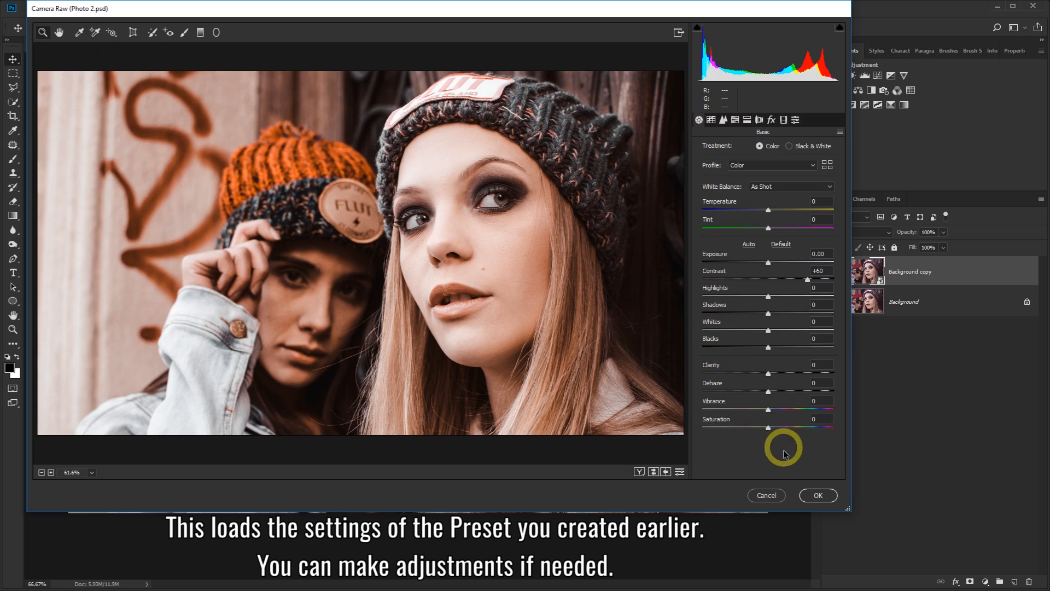
pyautogui.click(817, 496)
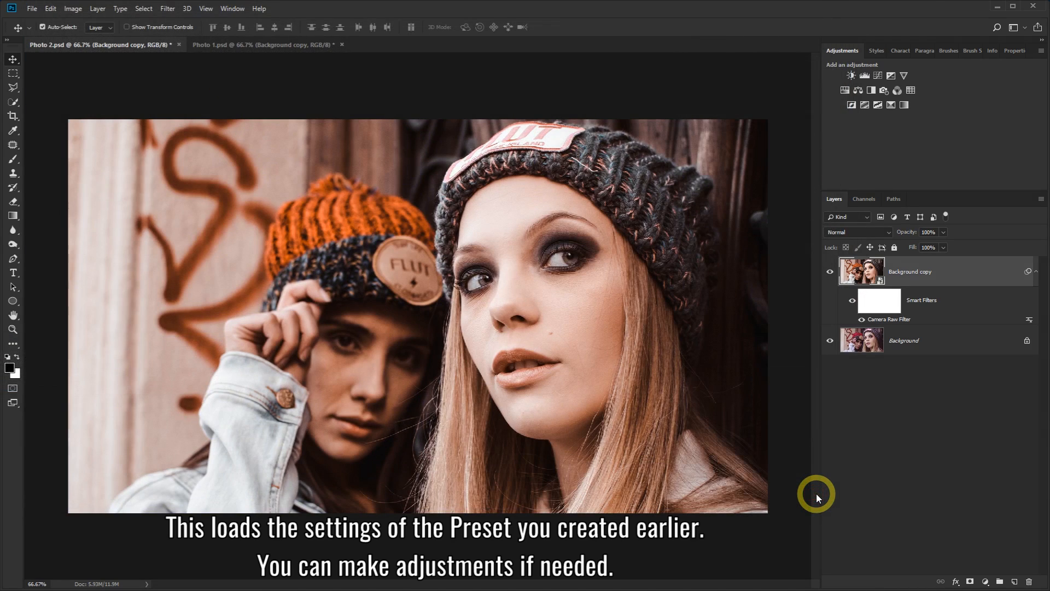
# - Compare Photo 2 before and after the filter by toggling the Background copy's visibility, leaving the layer shown
pyautogui.click(830, 273)
pyautogui.click(829, 273)
pyautogui.click(829, 273)
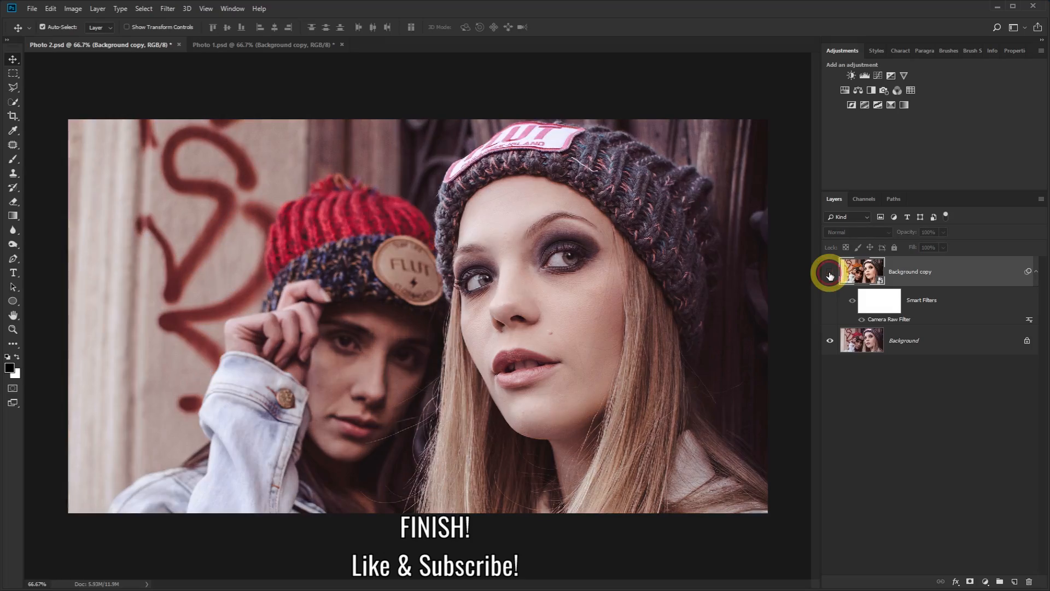
pyautogui.click(829, 273)
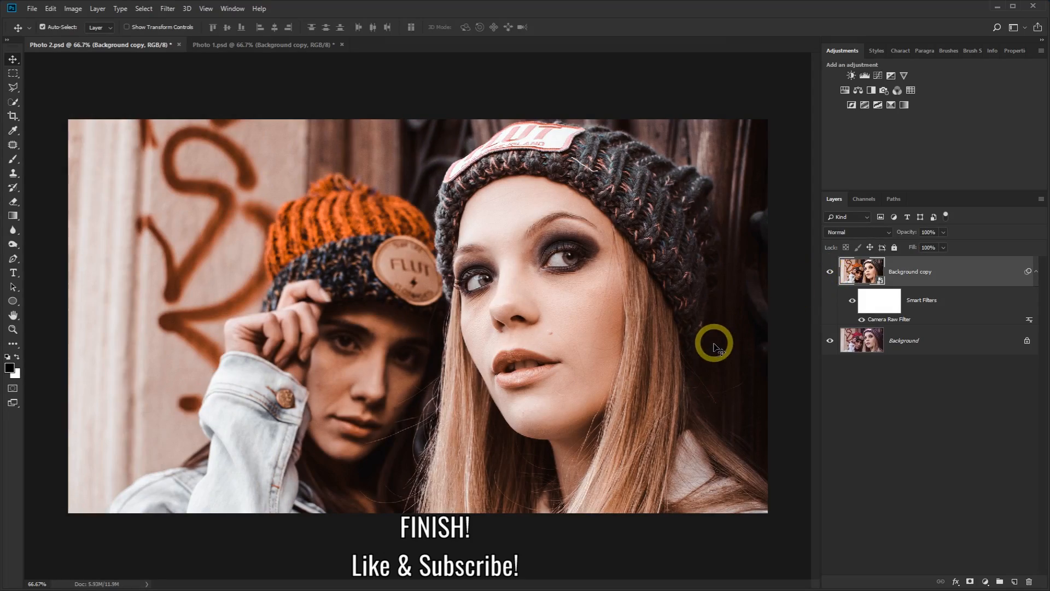